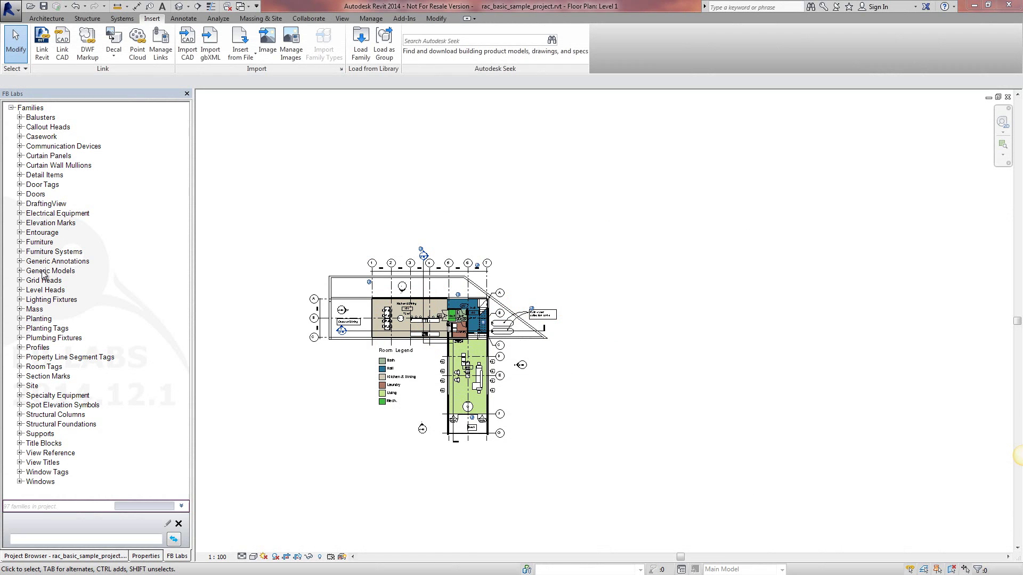
- Expand Furniture in the FB Labs tree and scroll through its External Library families
click(19, 242)
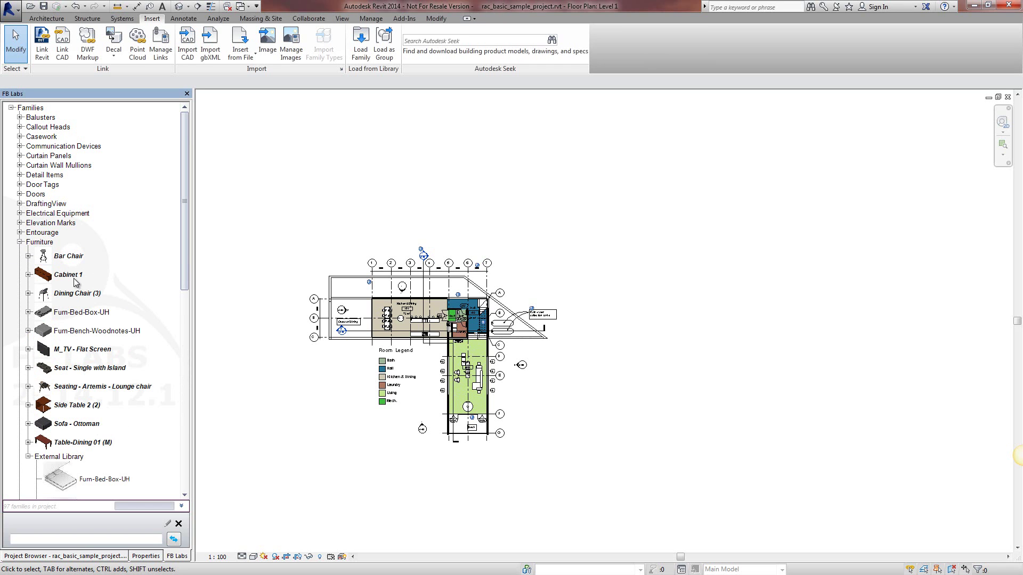
click(28, 457)
click(29, 458)
drag(186, 244, 188, 370)
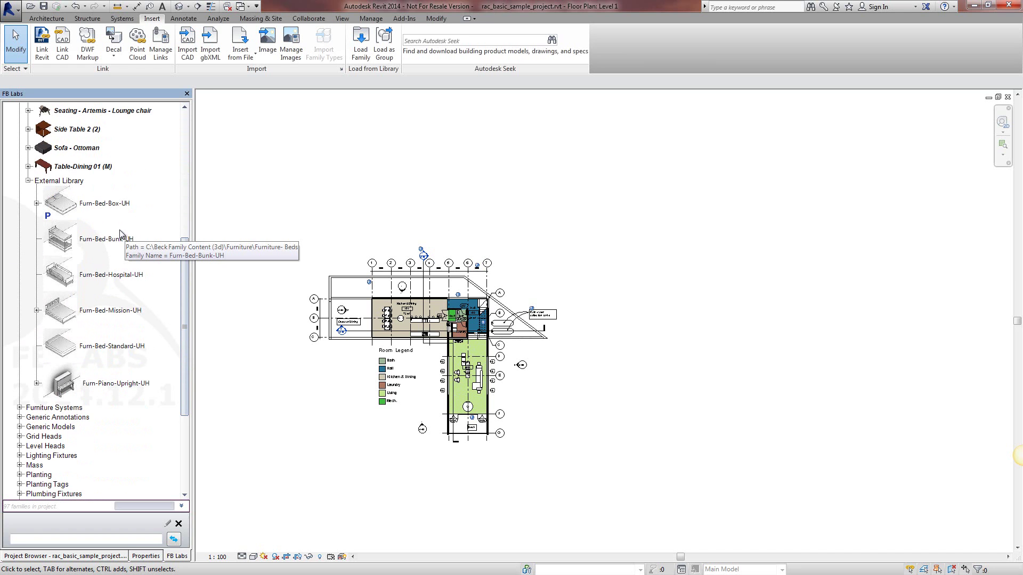
scroll(183, 257, up, 5)
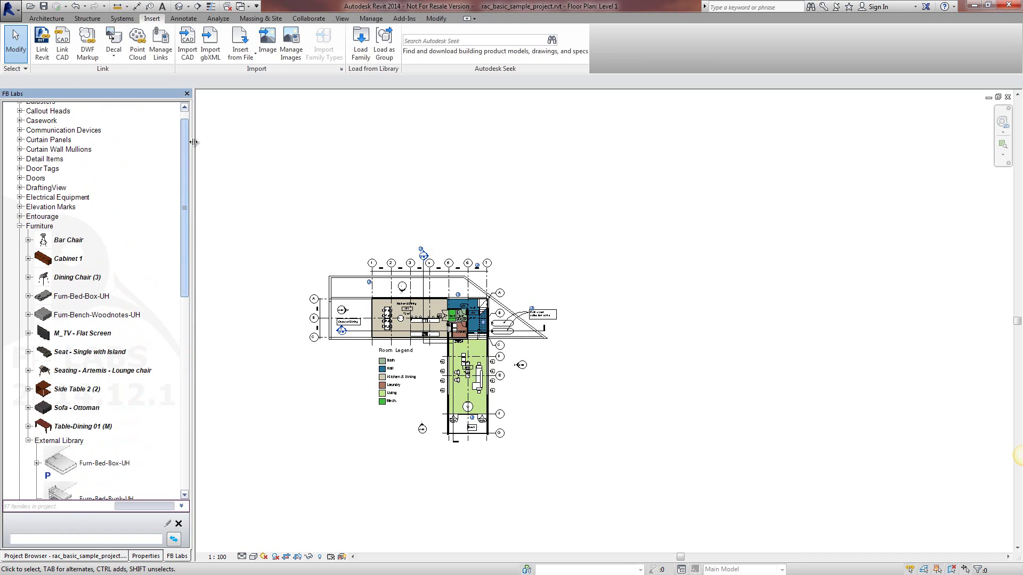
- Switch FB Labs to the 64-family external database and enter Add/Remove Families to DB mode
click(174, 540)
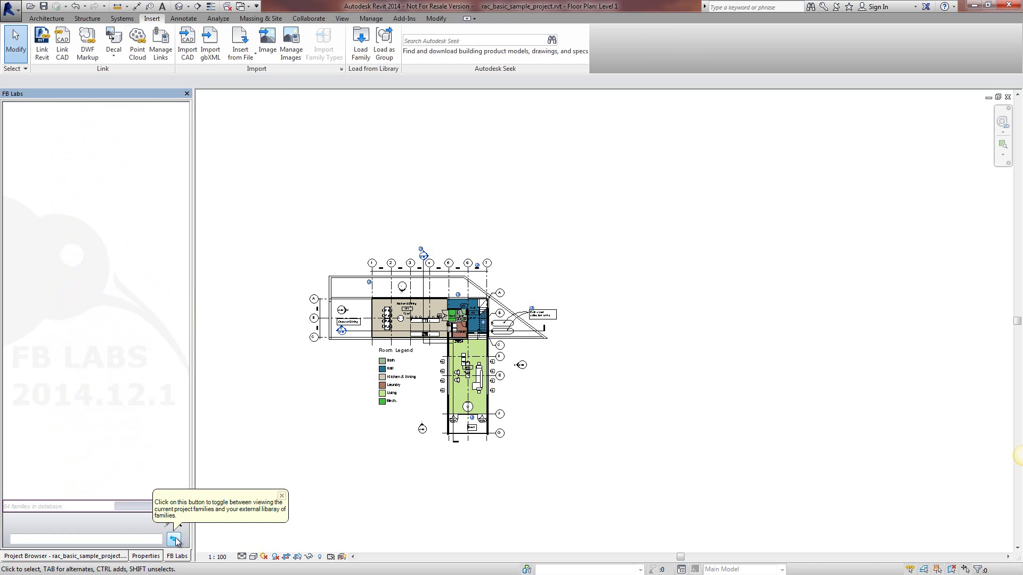
right_click(63, 255)
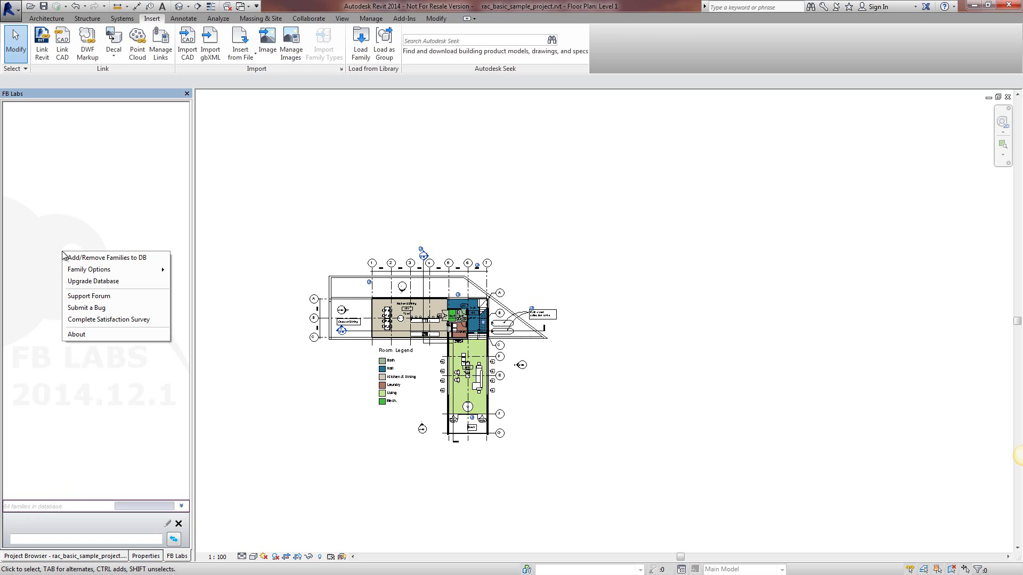
click(94, 258)
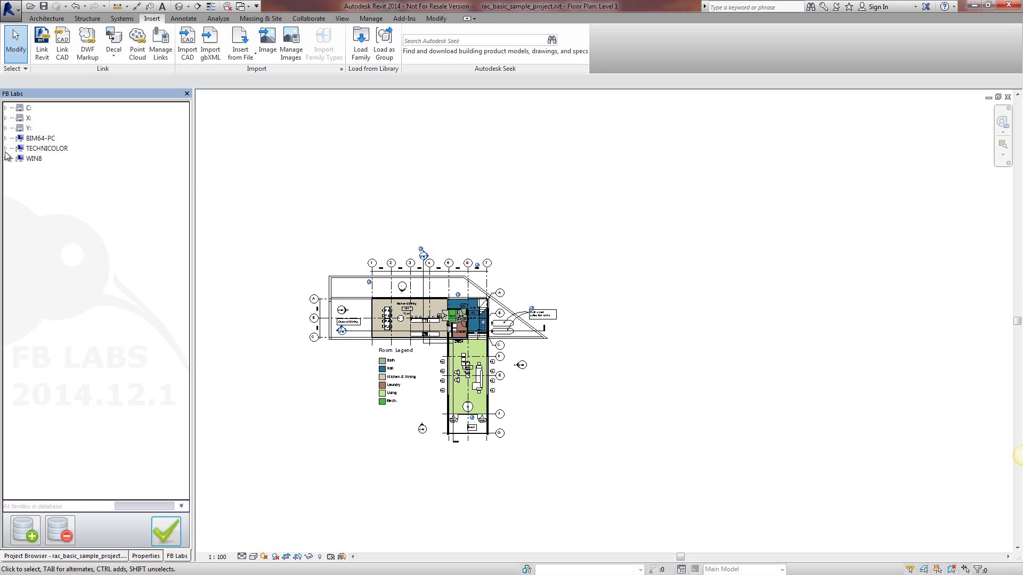
- Open C:\Beck Family Content (3d)\Furniture and expand its Beds, Living Room and Retail Fixtures folders
click(5, 108)
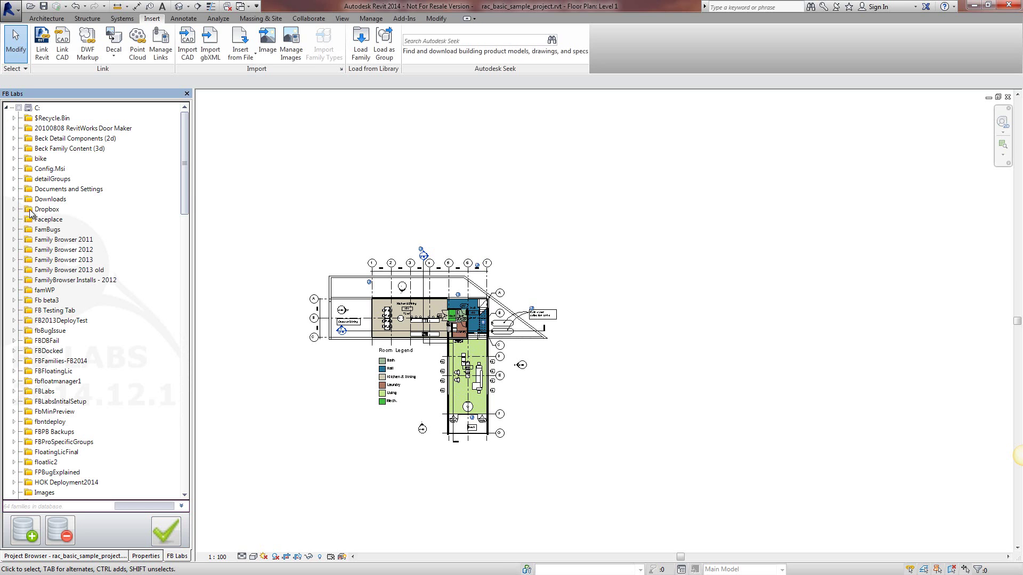
click(15, 149)
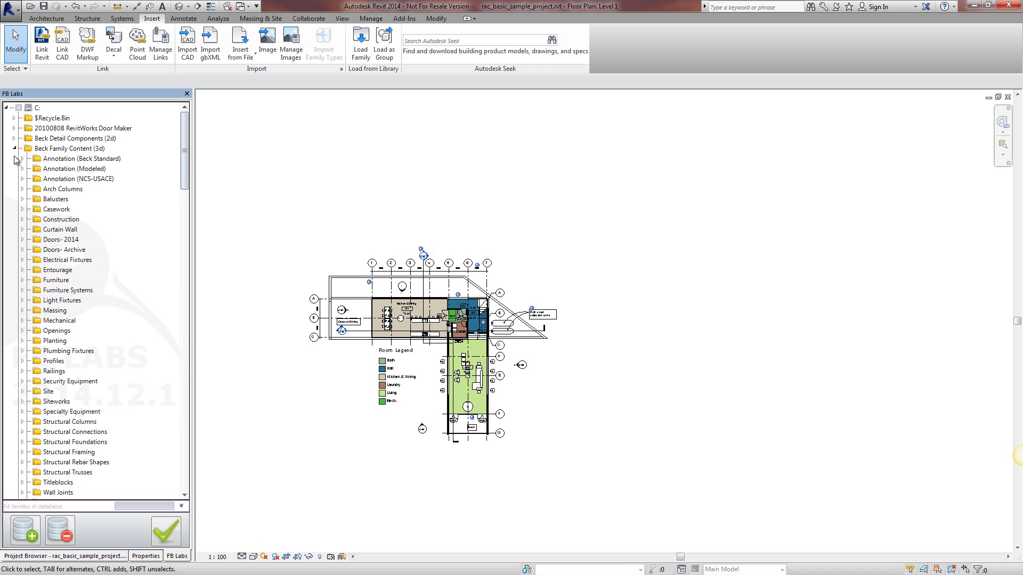
drag(184, 131, 184, 146)
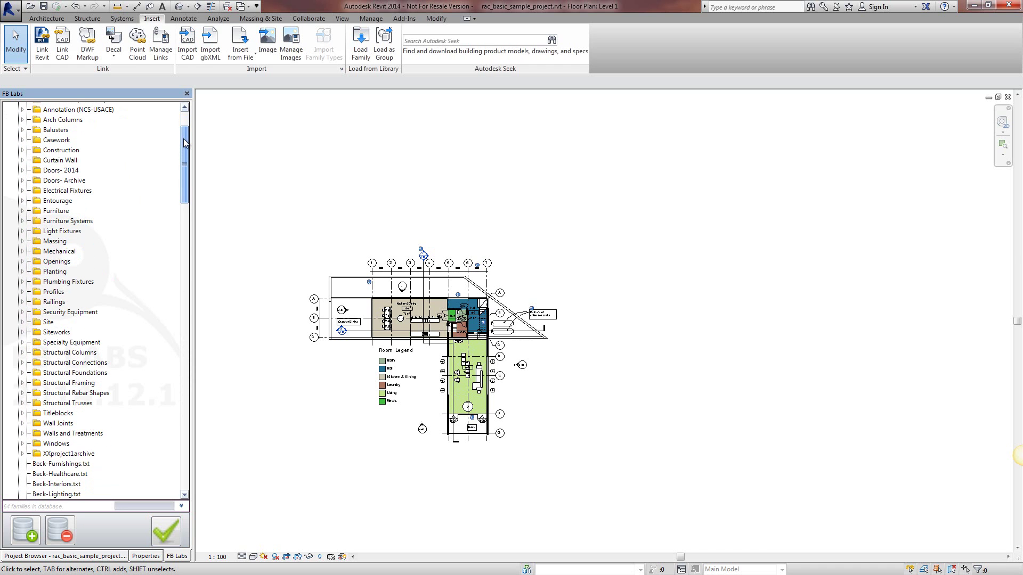
click(22, 211)
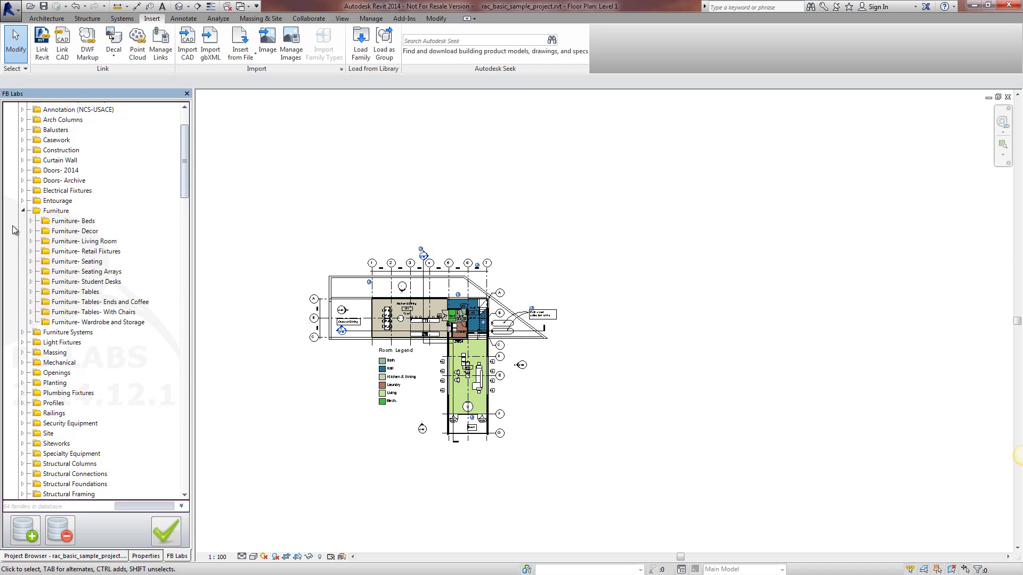
click(31, 221)
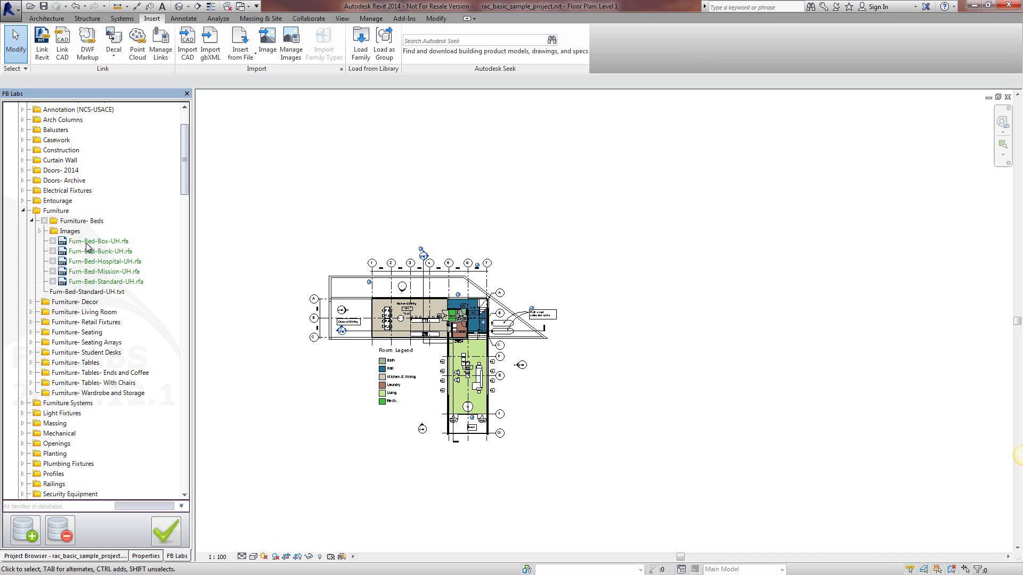
click(30, 312)
click(32, 342)
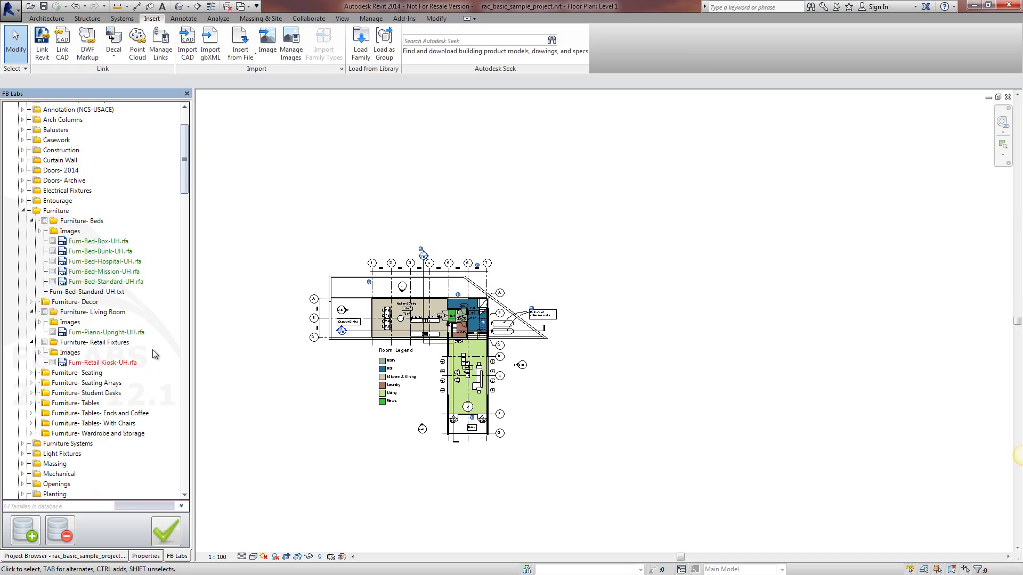
drag(183, 180, 183, 194)
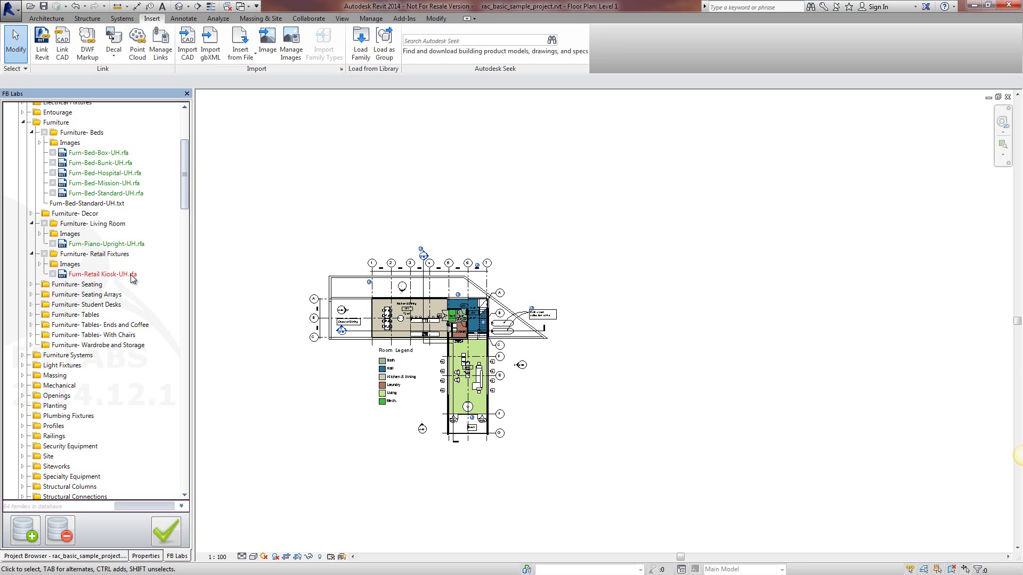
- Tick Furn-Retail Kiosk-UH.rfa and open the Furniture- Seating folder
click(55, 275)
drag(185, 192, 186, 216)
click(32, 214)
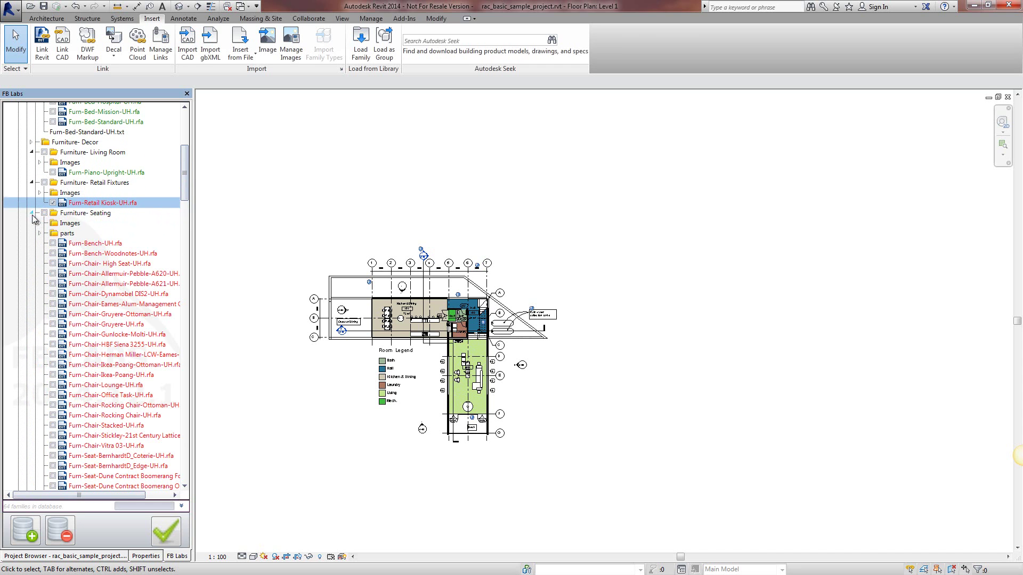
mouse_move(185, 175)
mouse_down()
mouse_move(184, 214)
mouse_move(187, 186)
mouse_up()
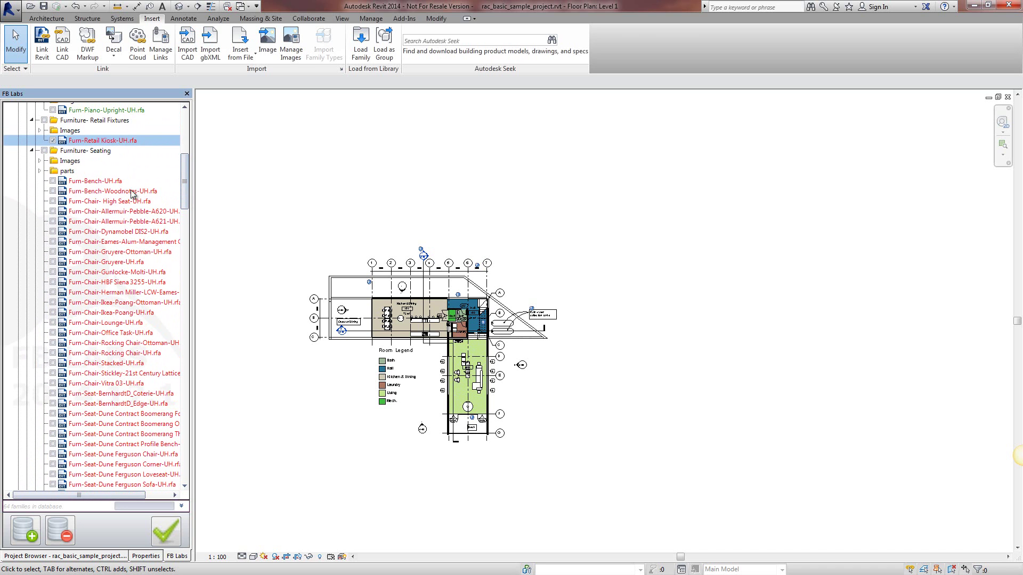
click(44, 151)
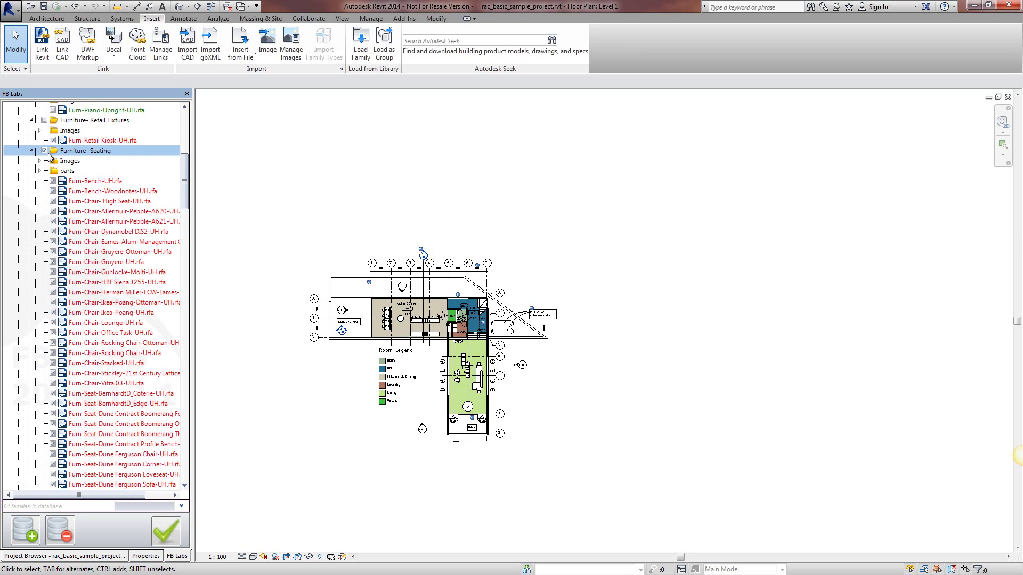
scroll(185, 484, down, 13)
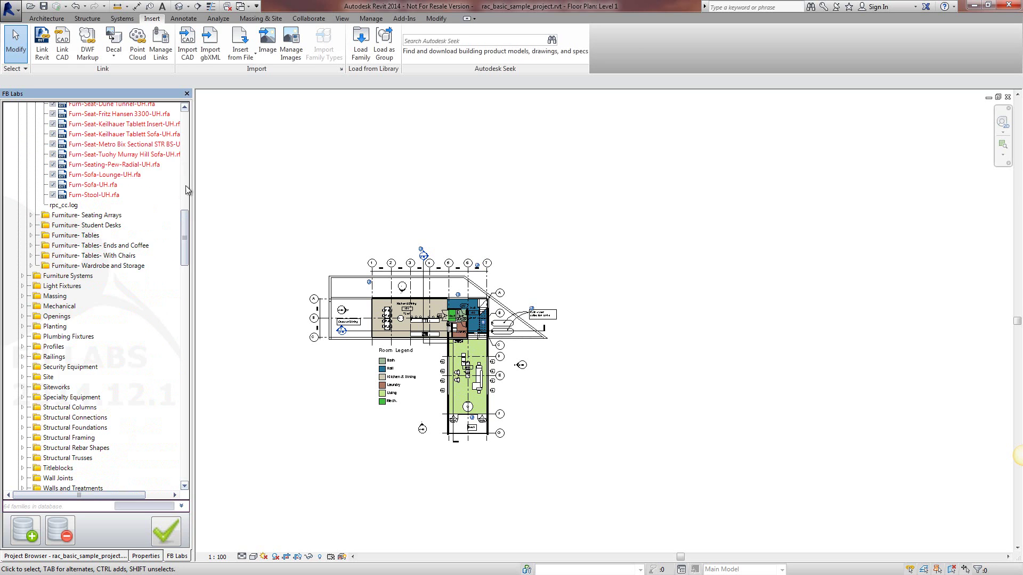
scroll(186, 191, up, 13)
mouse_move(188, 191)
mouse_down()
mouse_move(187, 208)
mouse_move(187, 192)
mouse_up()
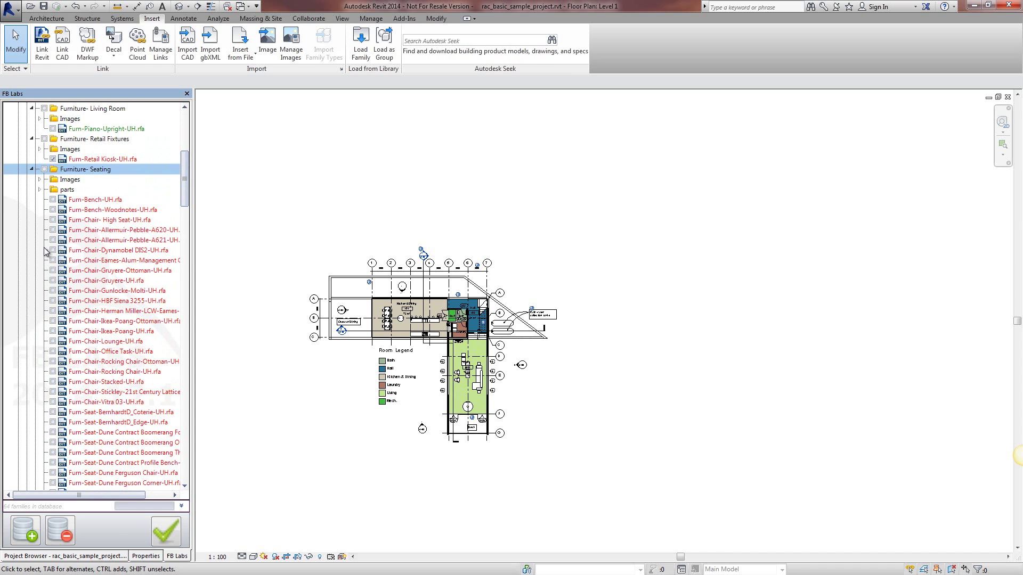
- Tick Furn-Bench, Bench-Woodnotes, Chair- High Seat and the Allermuir Pebble A620 and A621 chairs
click(52, 199)
click(53, 219)
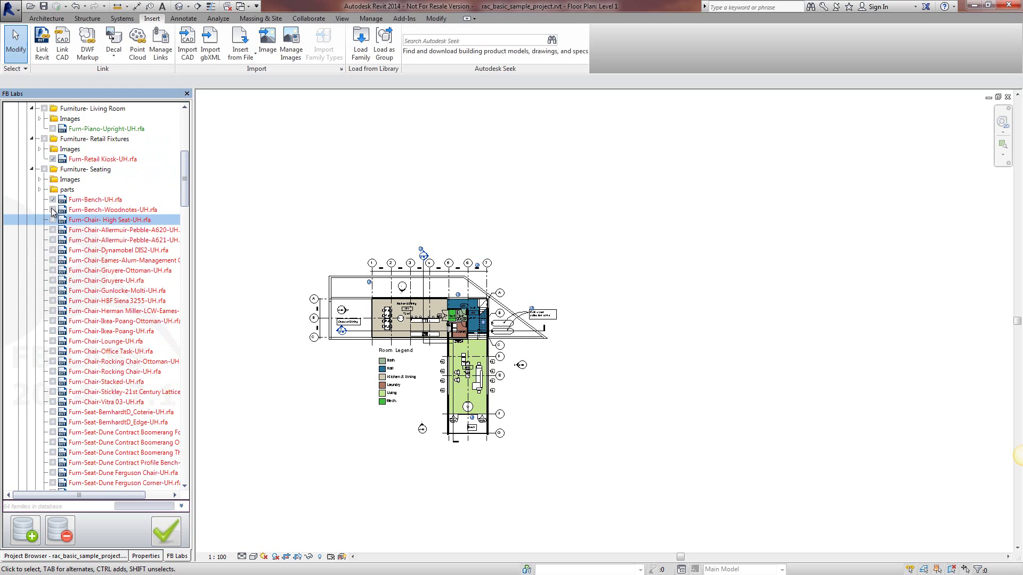
click(53, 209)
click(52, 219)
click(53, 229)
click(53, 240)
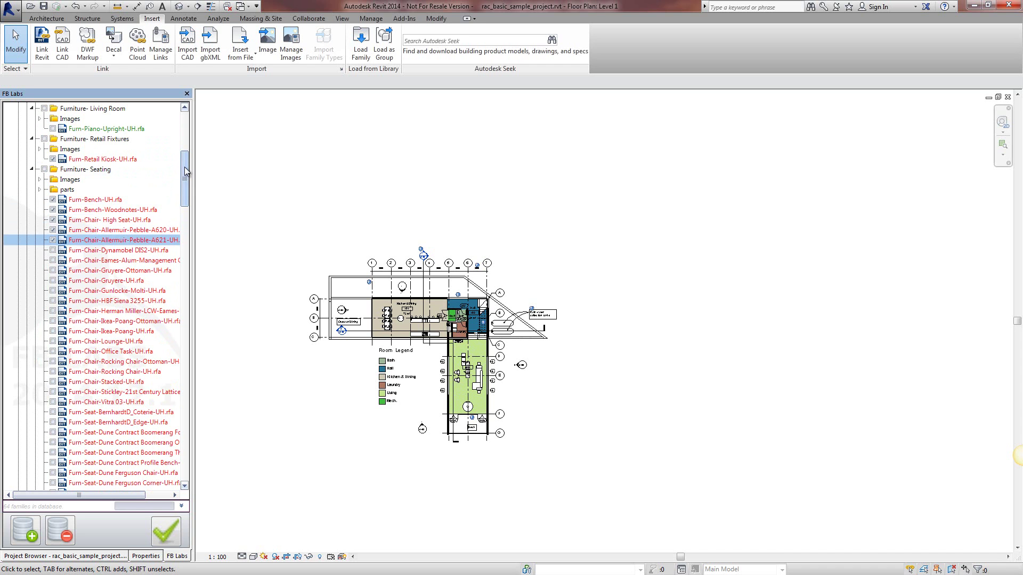
mouse_move(186, 171)
mouse_down()
mouse_move(187, 129)
mouse_move(164, 116)
mouse_move(186, 169)
mouse_up()
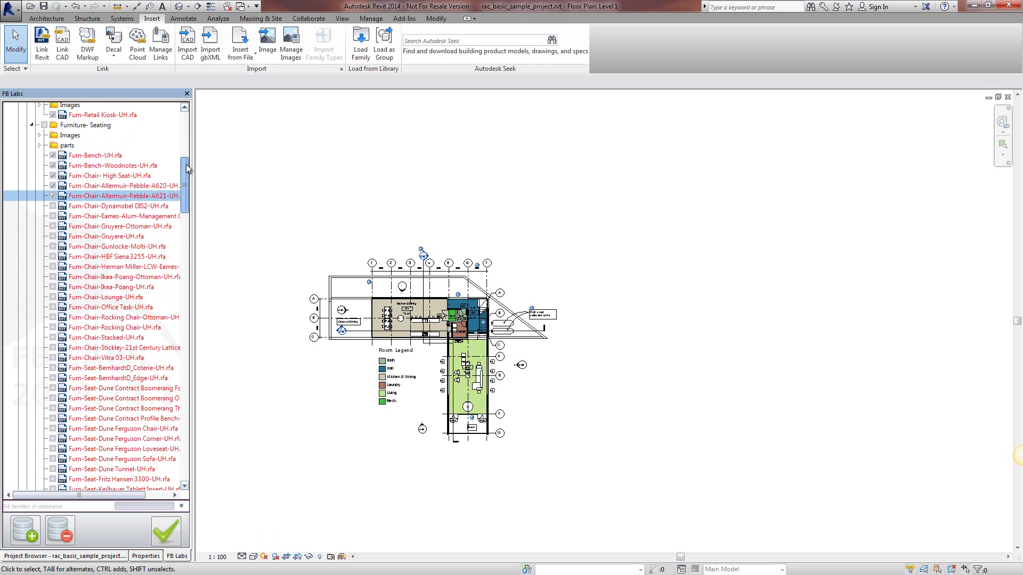
- Add the six ticked families to the search database, raising its count from 64 to 70
click(25, 532)
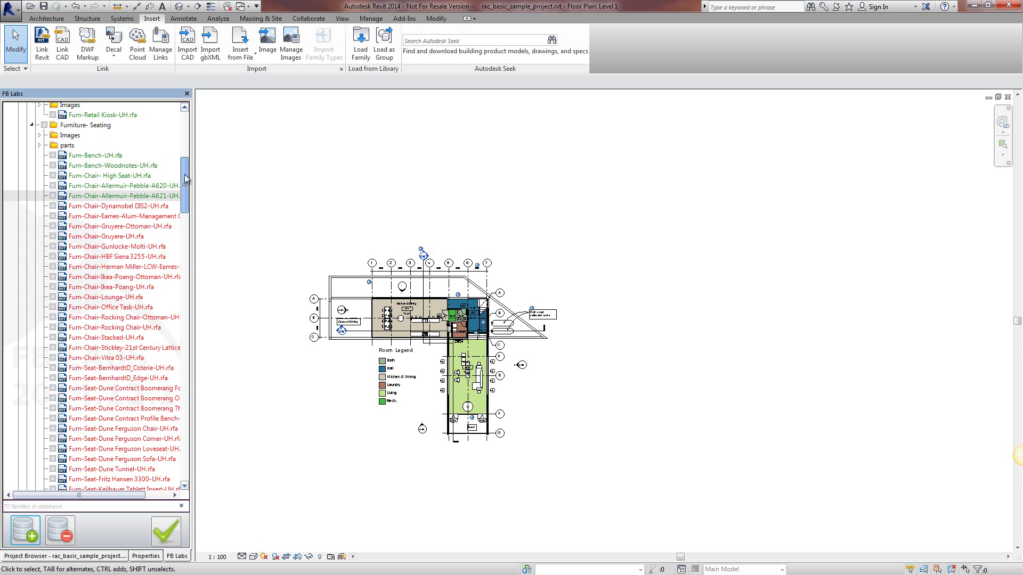
drag(185, 179, 185, 171)
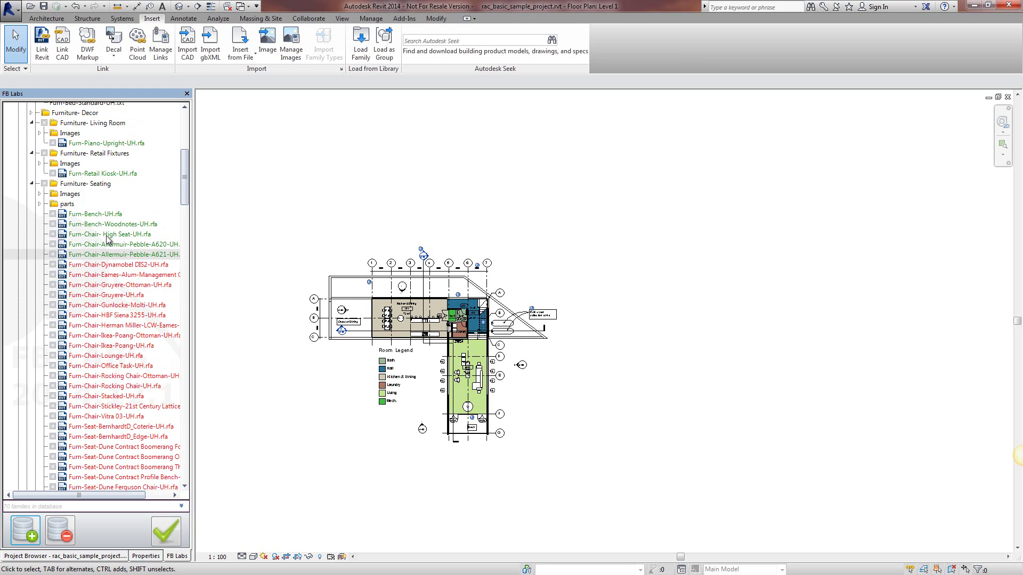
- Confirm the new bench and chair families under Furniture's External Library, then return to database view
click(172, 536)
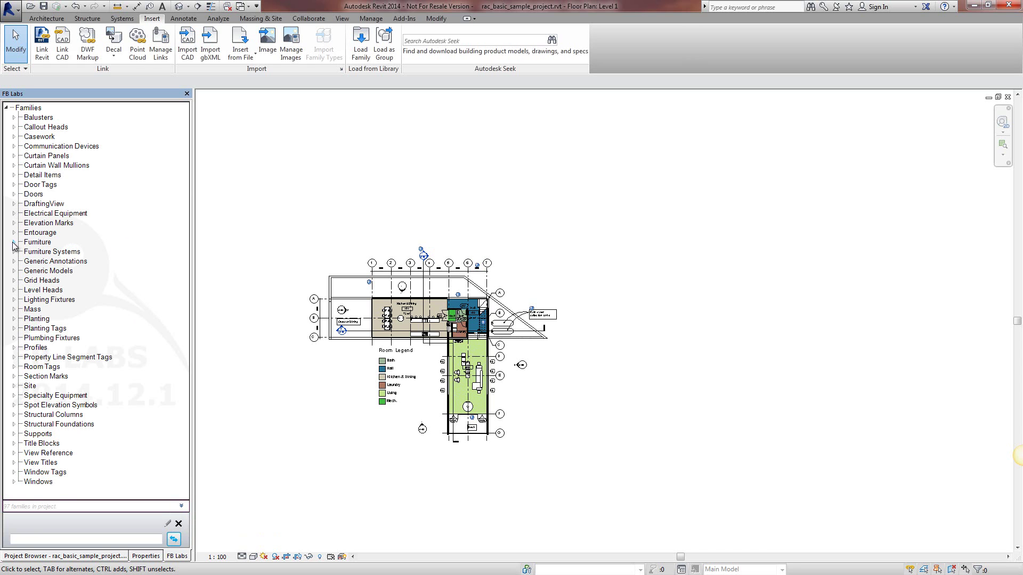
click(14, 243)
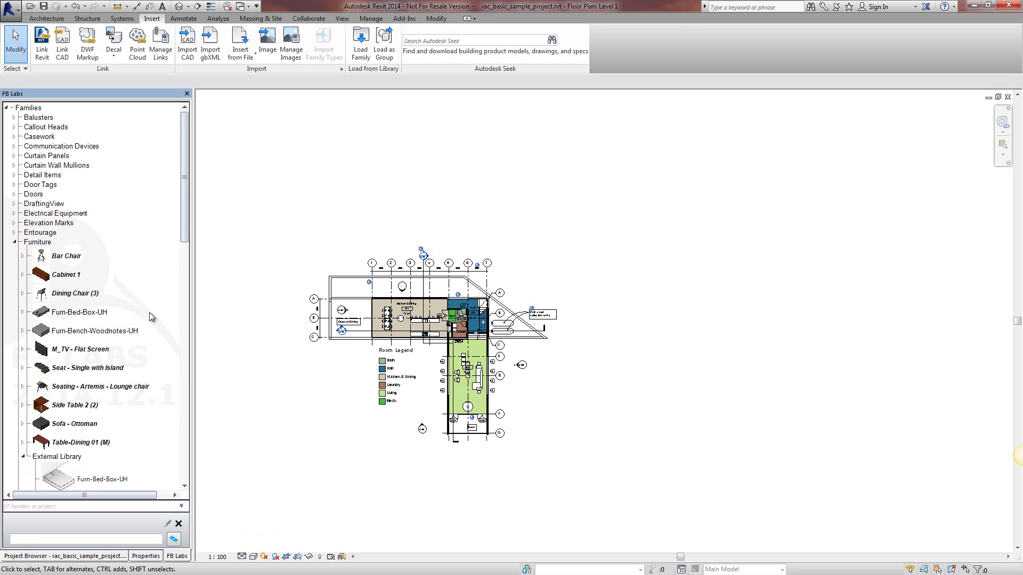
drag(182, 226, 185, 385)
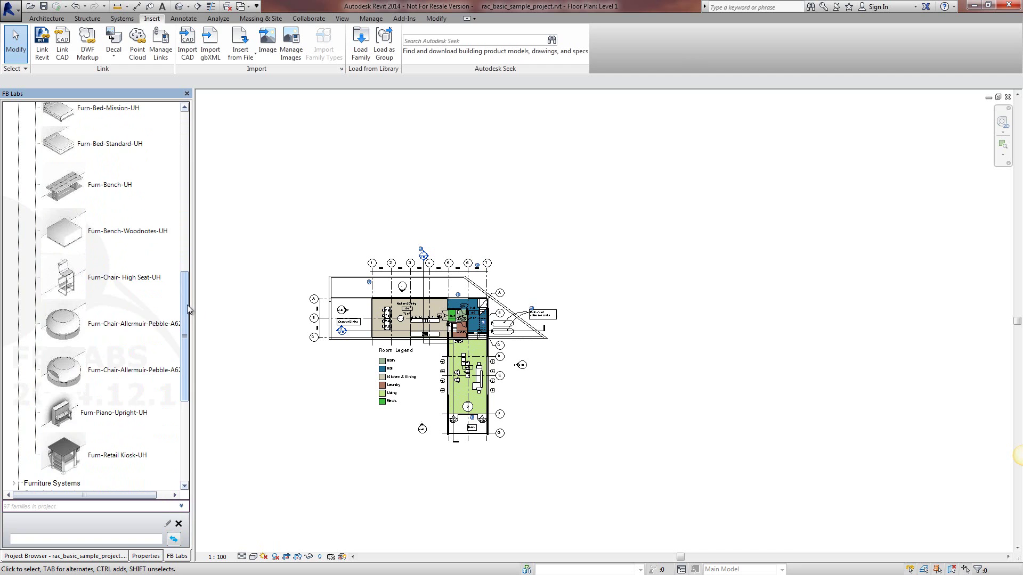
drag(187, 305, 187, 246)
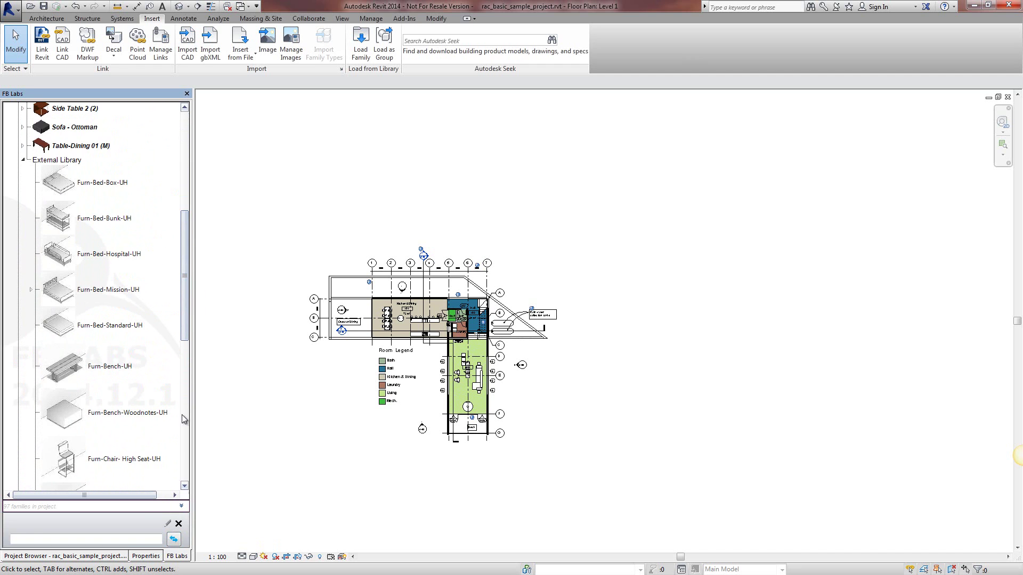
click(174, 540)
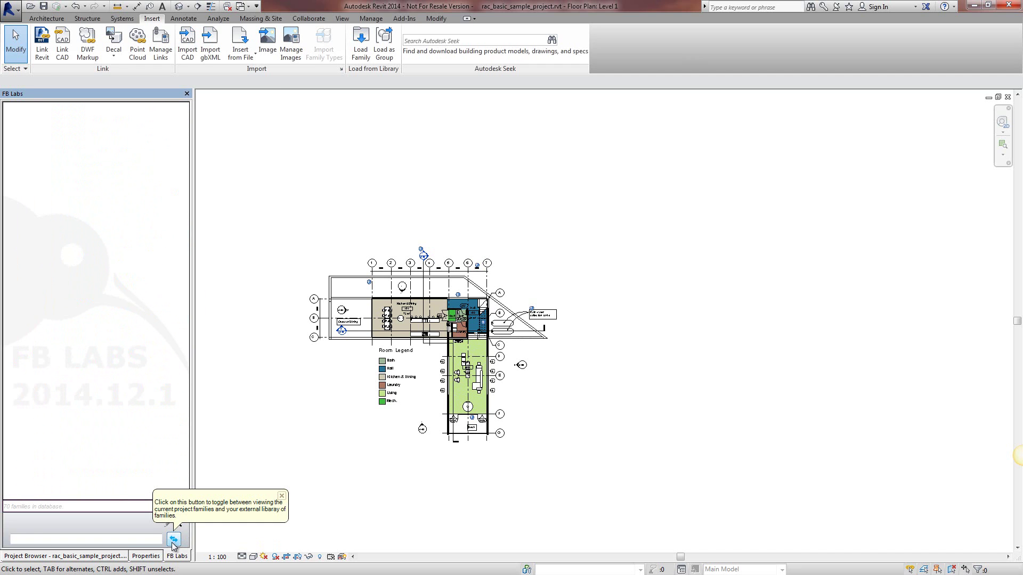
- Reopen the Add/Remove drive tree and expand the C: drive
right_click(75, 213)
click(114, 224)
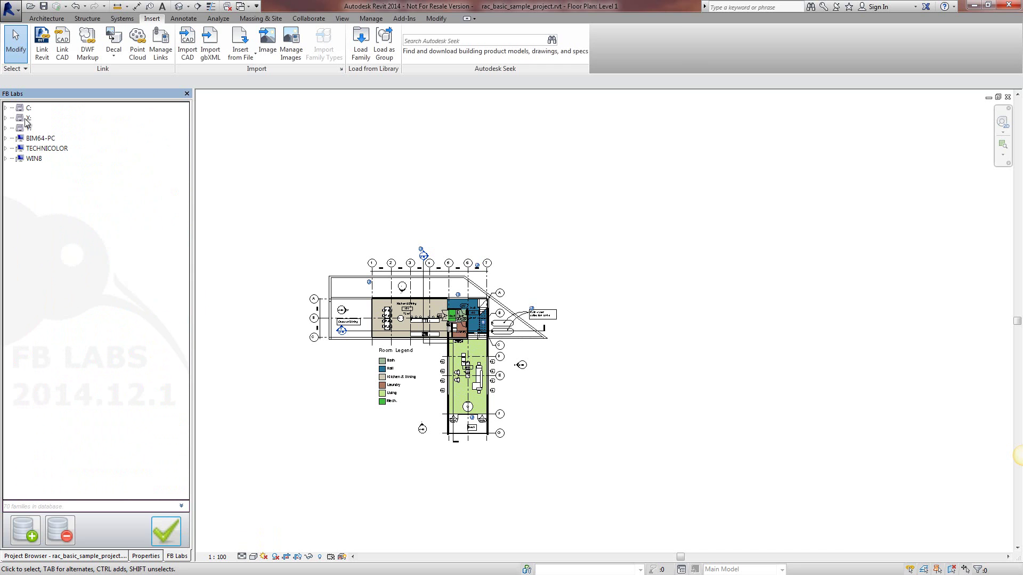
click(6, 159)
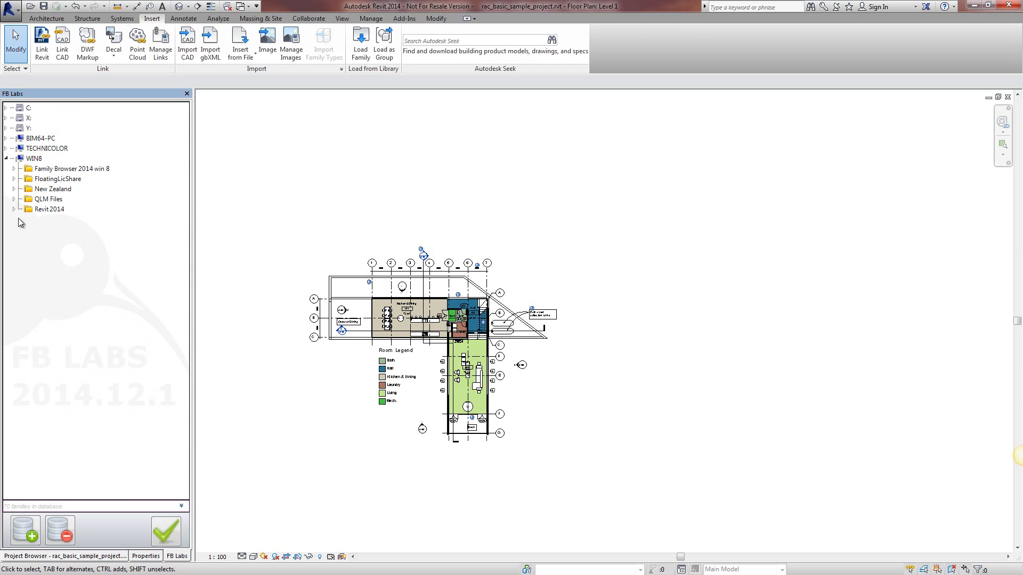
double_click(22, 117)
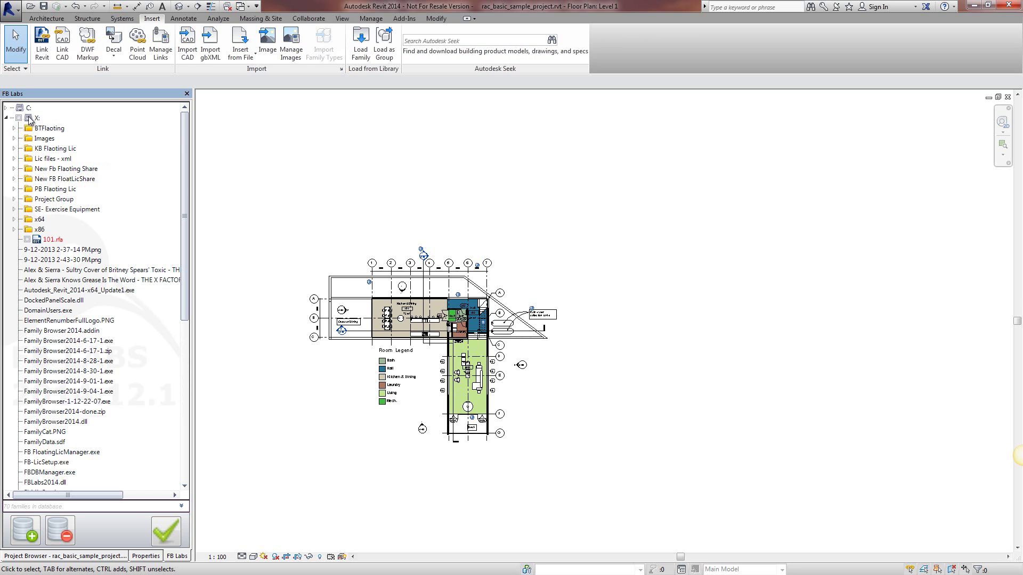
click(6, 118)
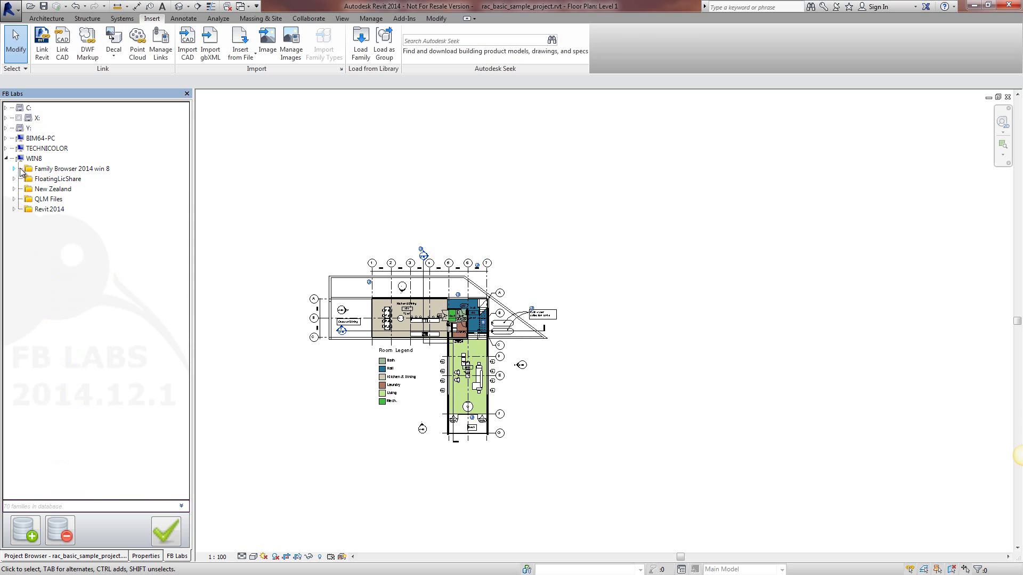
click(6, 107)
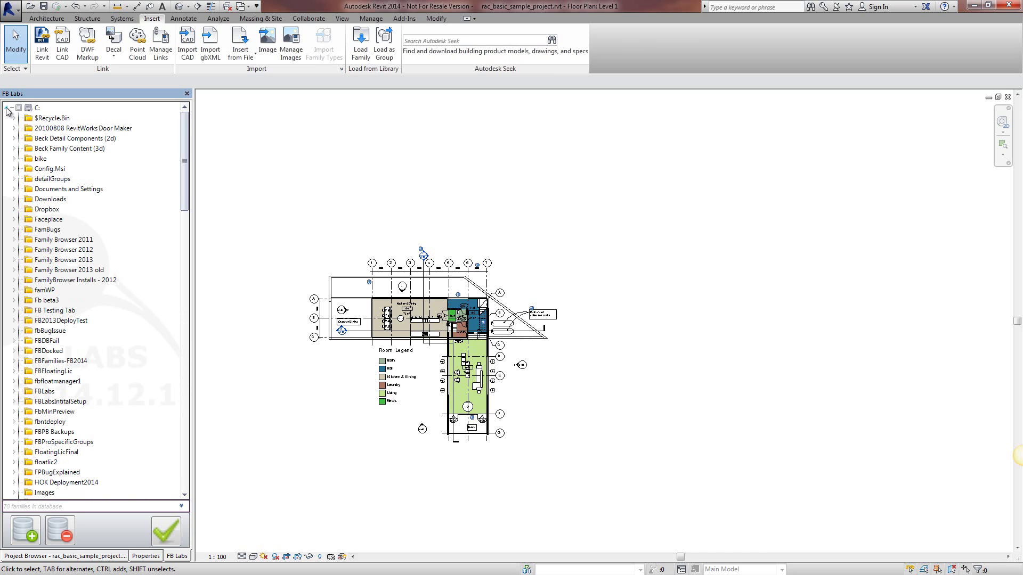
drag(185, 130, 181, 141)
- Tick Beck Family Content (3d)\Furniture\Furniture- Beds and remove its five bed families from the database
click(15, 144)
click(23, 204)
click(31, 213)
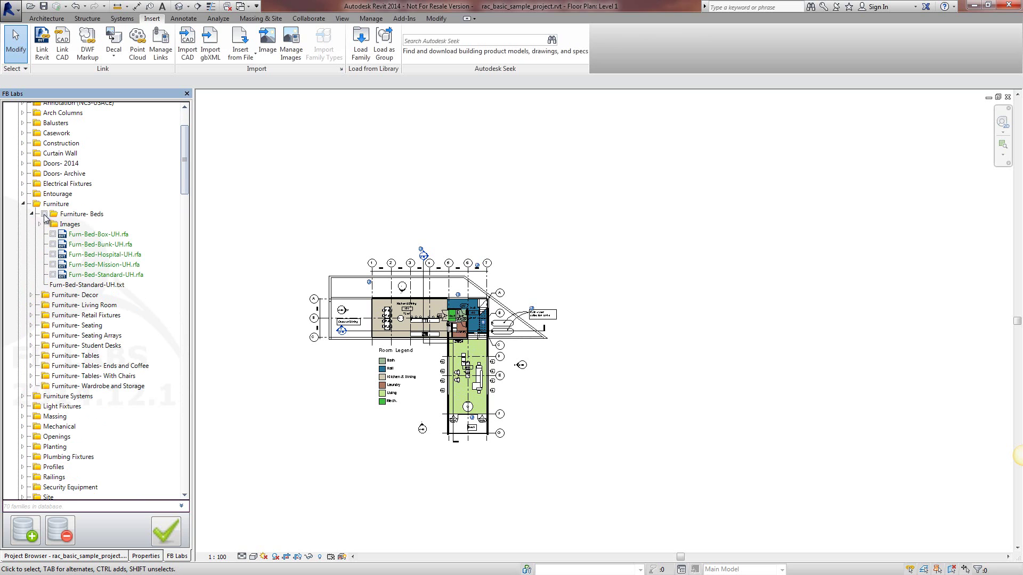
click(45, 215)
click(69, 533)
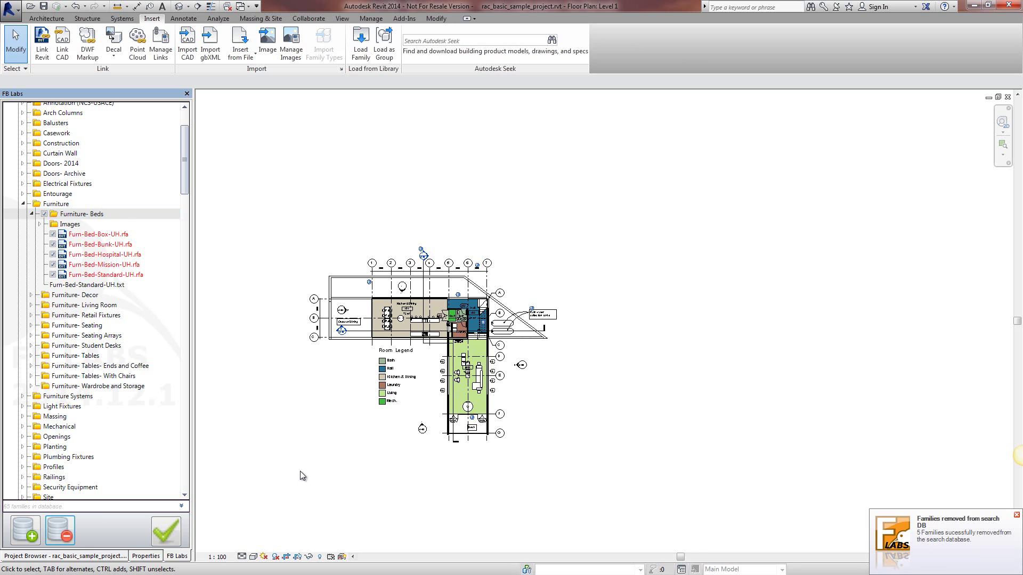
- Switch to project families and expand Furniture, whose External Library now starts at Furn-Bench-UH
click(166, 532)
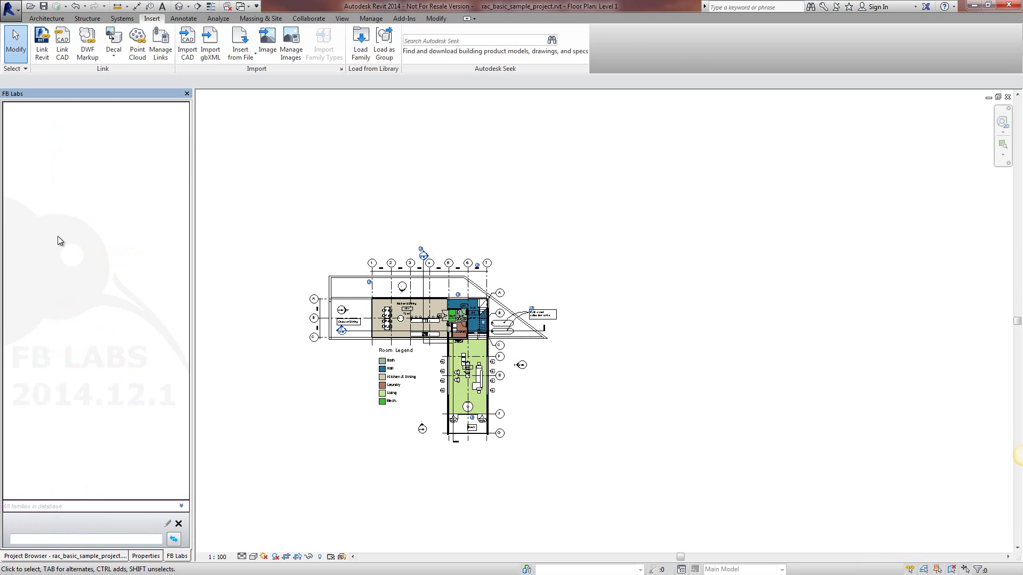
click(174, 539)
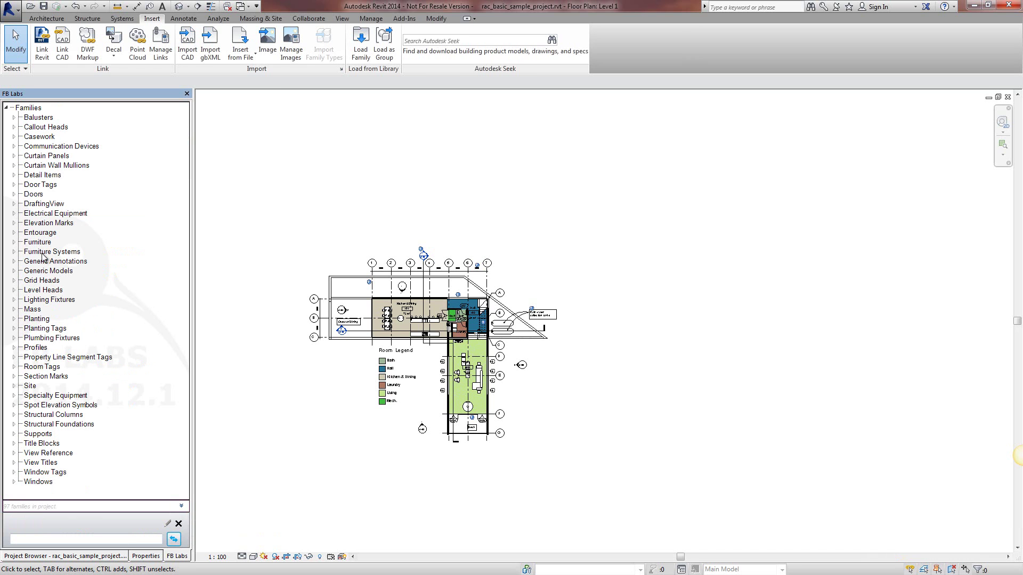
click(13, 242)
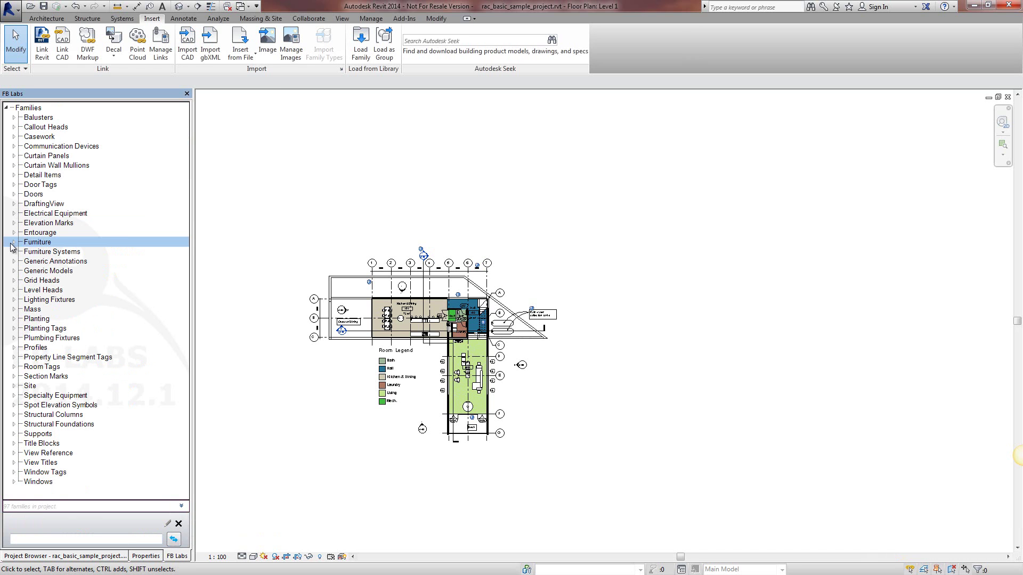
click(13, 242)
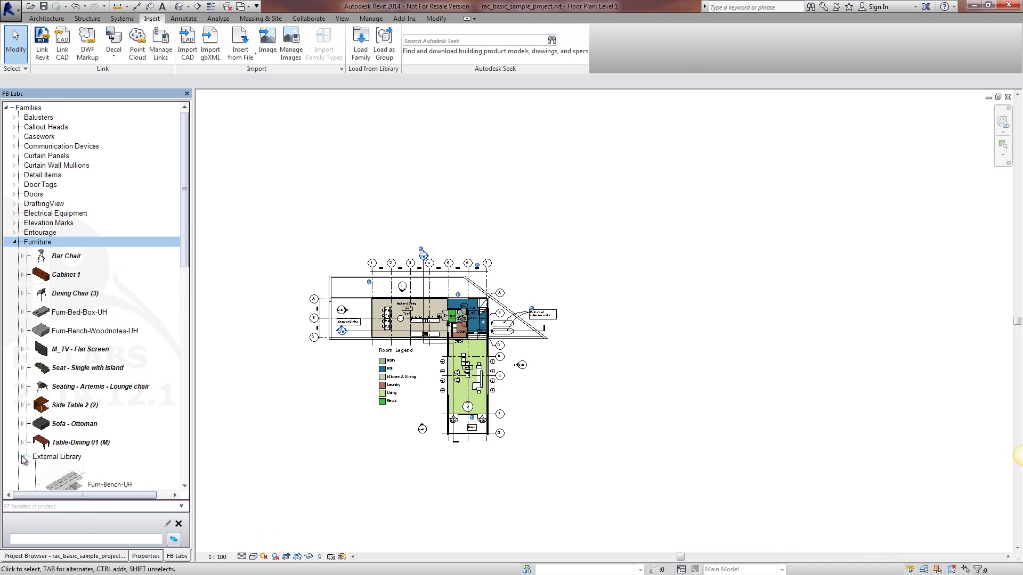
mouse_move(187, 199)
mouse_down()
mouse_move(185, 381)
mouse_move(184, 208)
mouse_up()
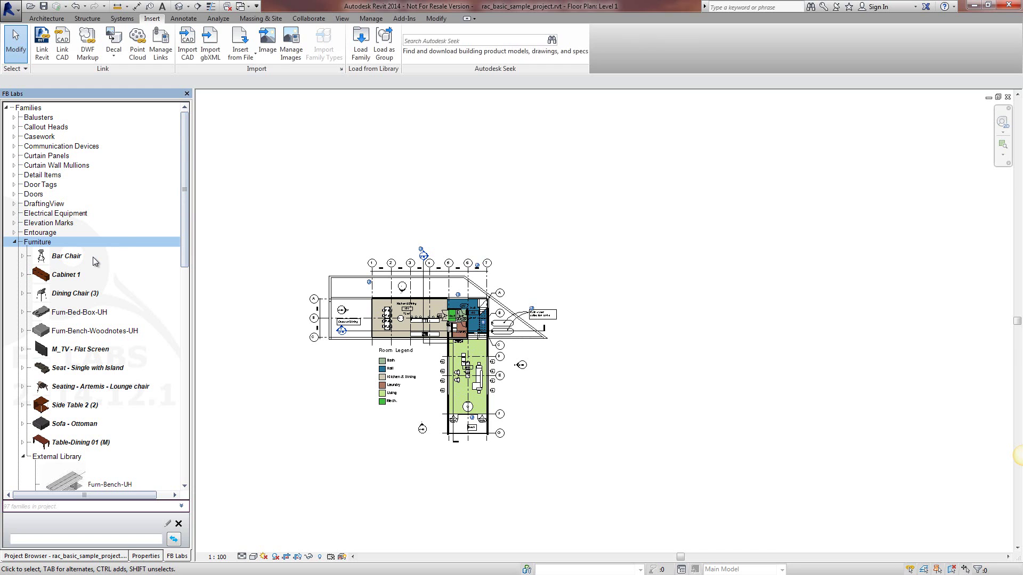